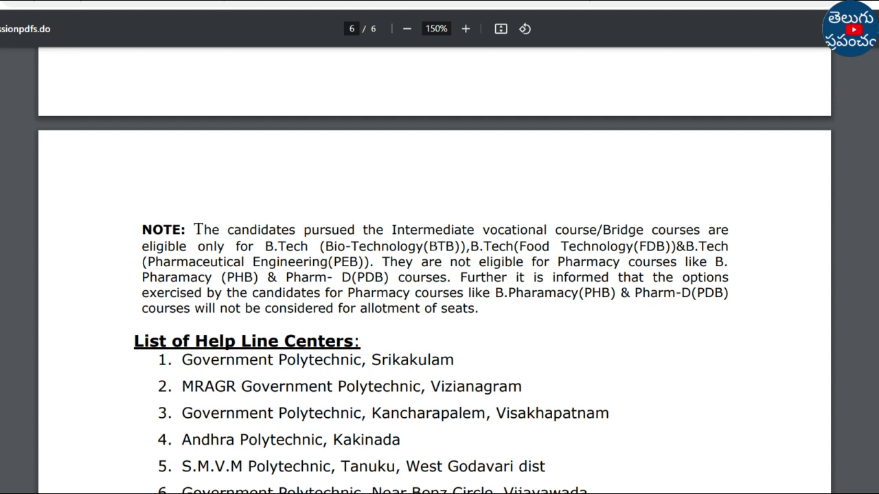
Highlight the course codes BTB, PEB, PDB and PHB in the eligibility note of the admission PDF.
drag(430, 248, 460, 248)
drag(330, 262, 358, 262)
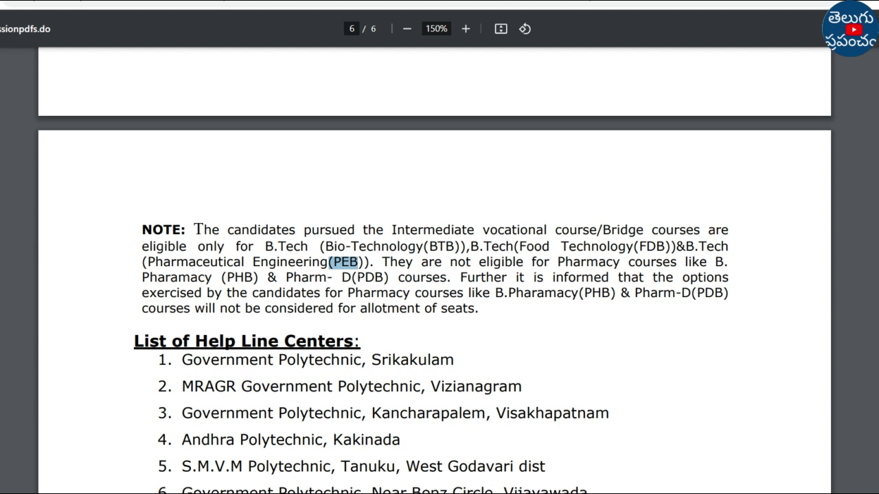
drag(357, 277, 383, 277)
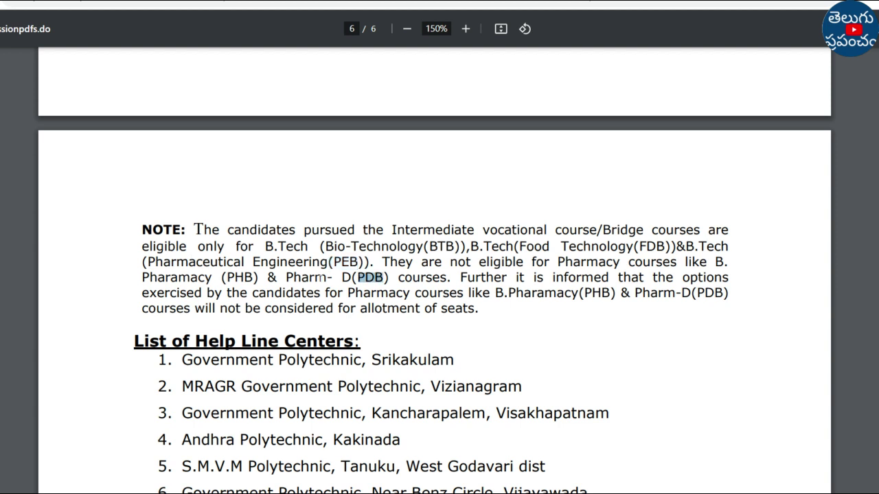
drag(221, 277, 253, 278)
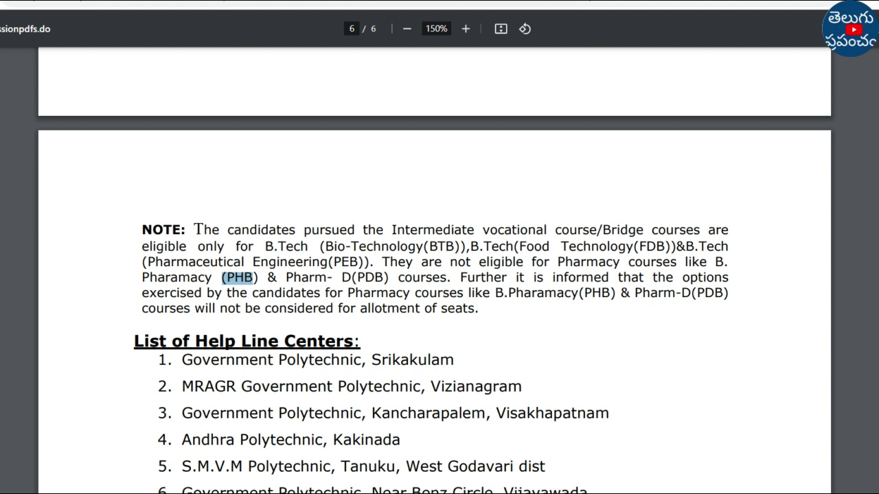
Switch to the cut-off ranks workbook in Excel and filter the branch_code column to show only PHB.
key(alt+Tab)
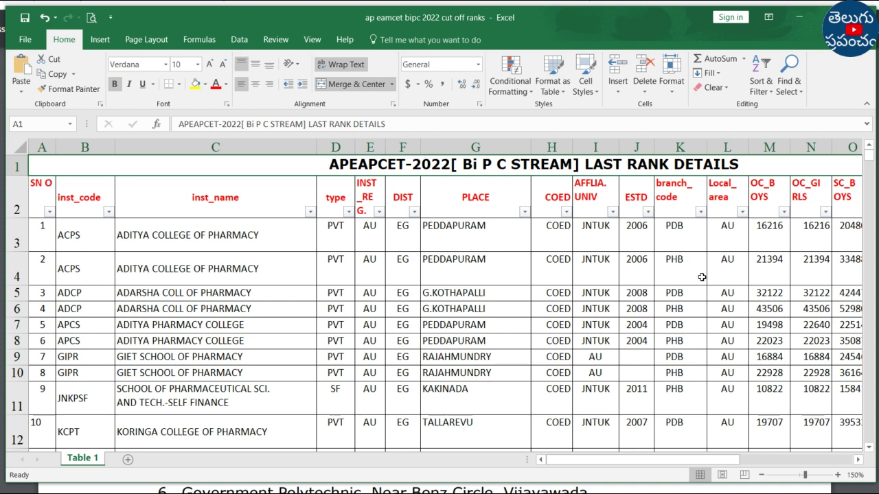
click(700, 212)
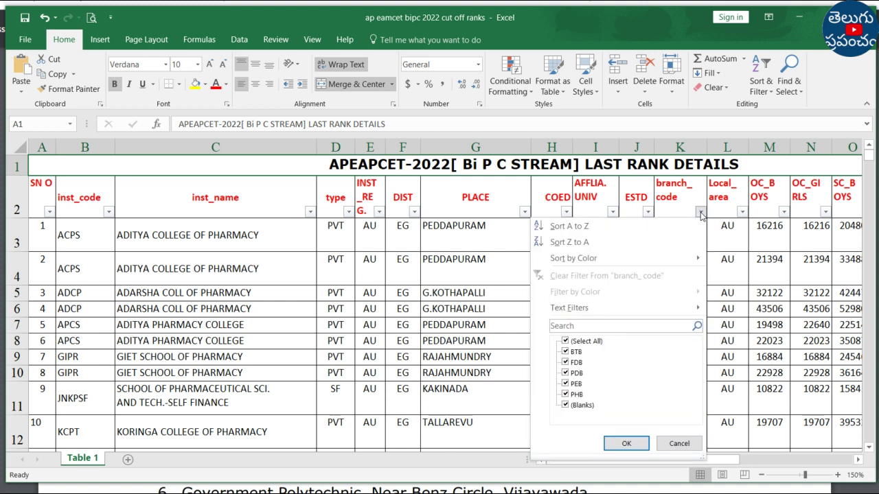
click(565, 341)
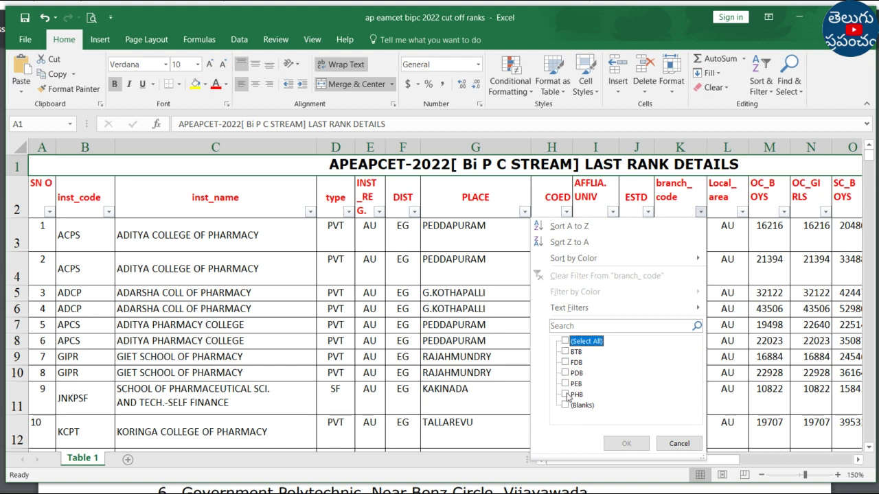
click(566, 395)
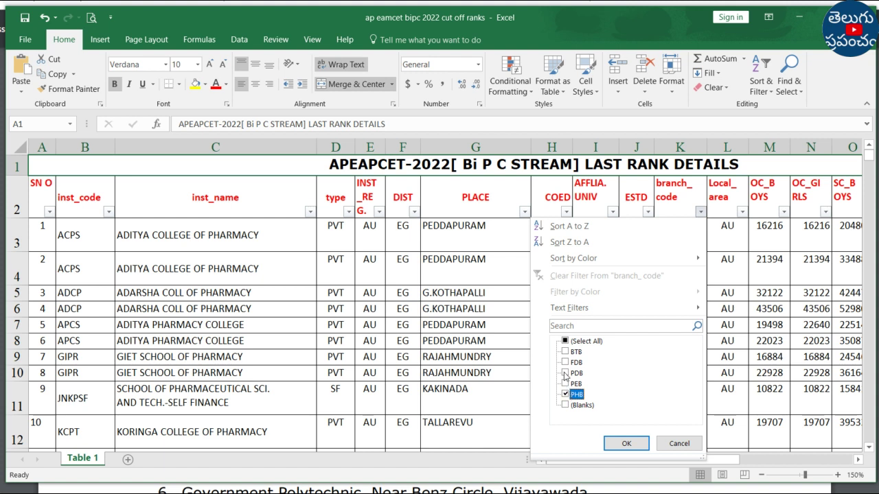
click(565, 373)
click(566, 395)
click(565, 373)
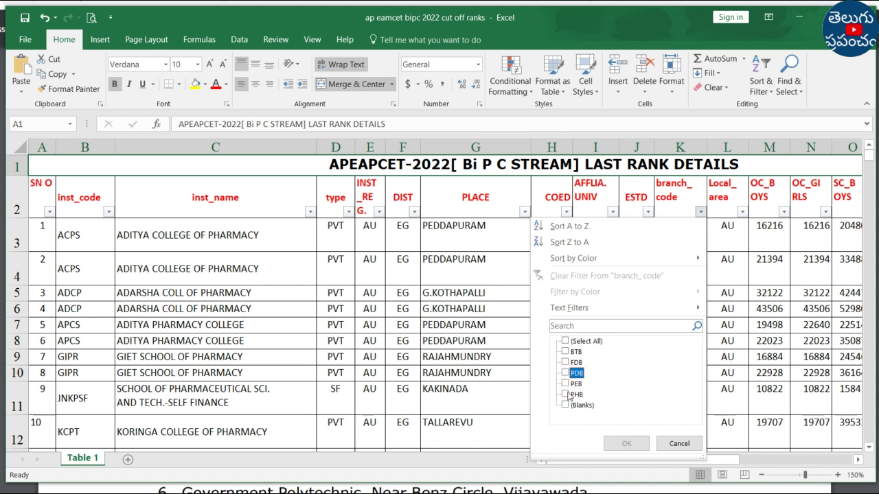
click(565, 395)
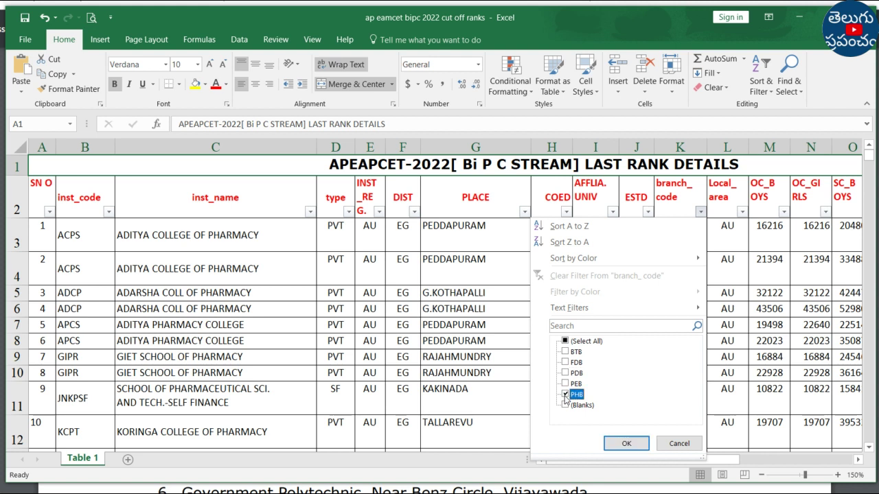
click(622, 443)
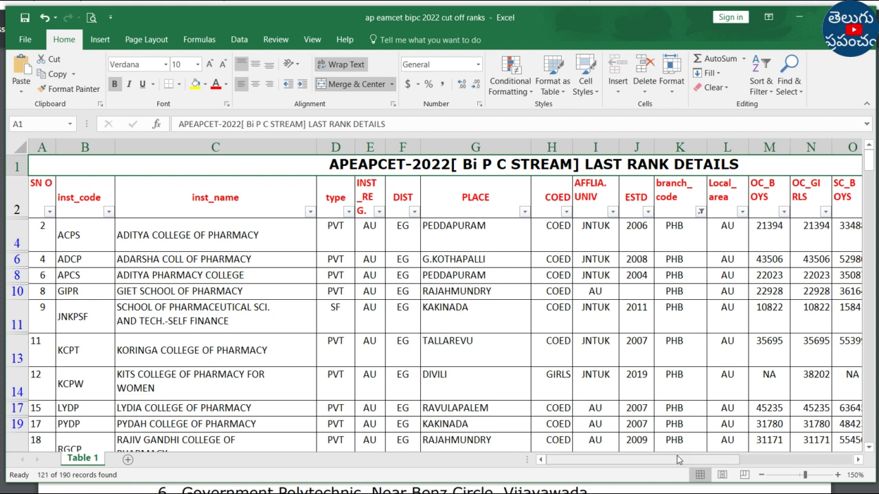
Start a custom number filter on the OC_BOYS column with the first condition greater than or equal to 35000.
drag(662, 462, 714, 461)
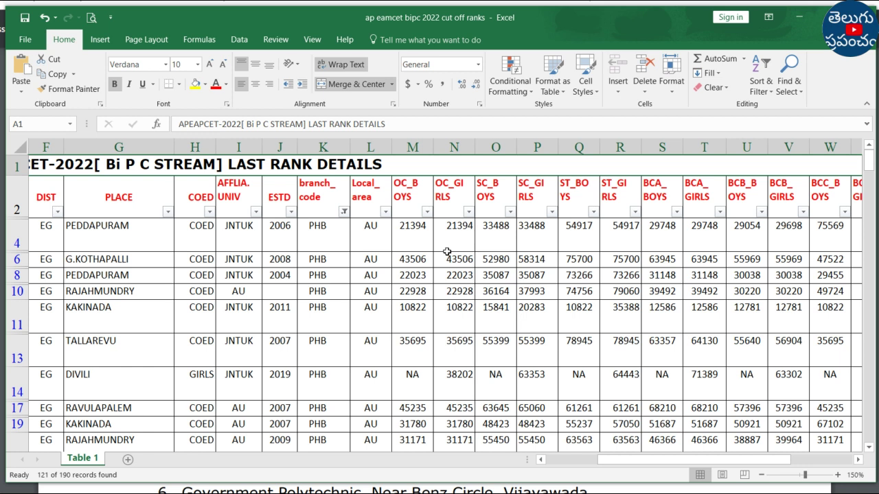
click(426, 211)
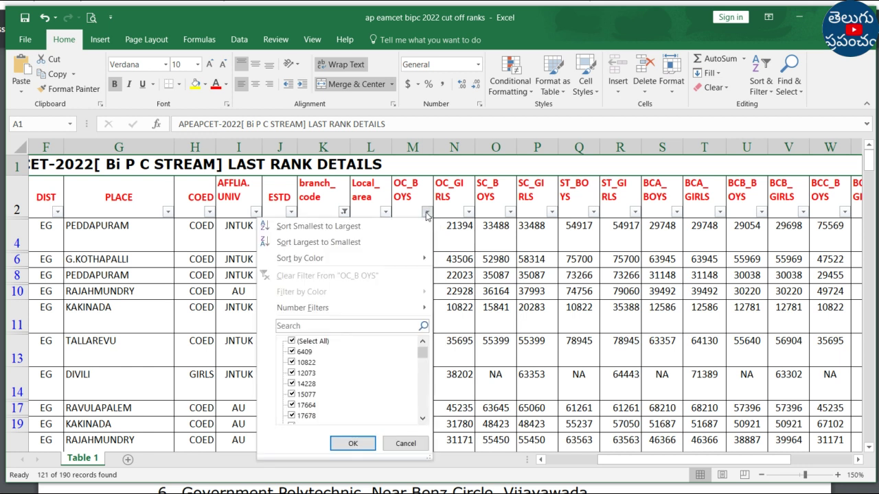
mouse_move(419, 312)
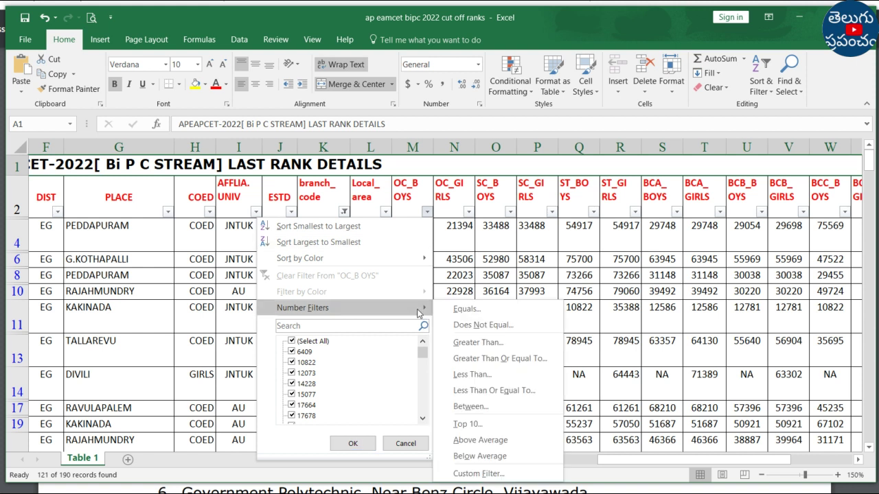
click(481, 473)
click(229, 209)
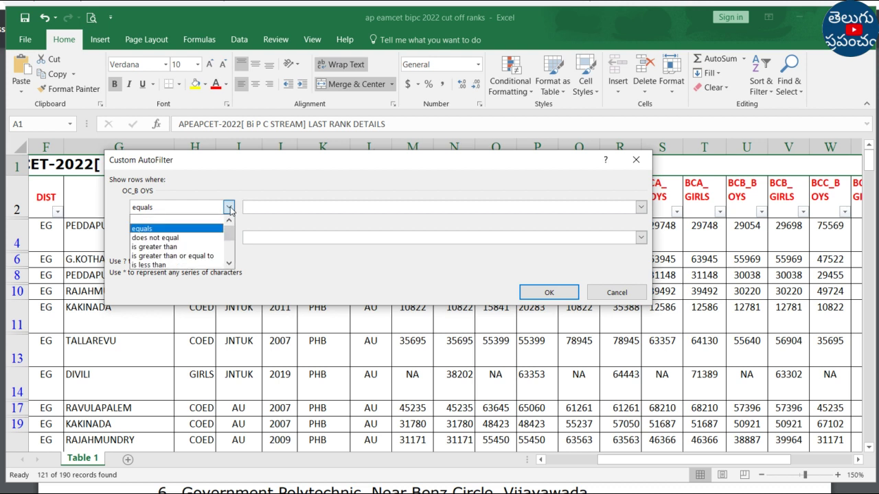
click(196, 258)
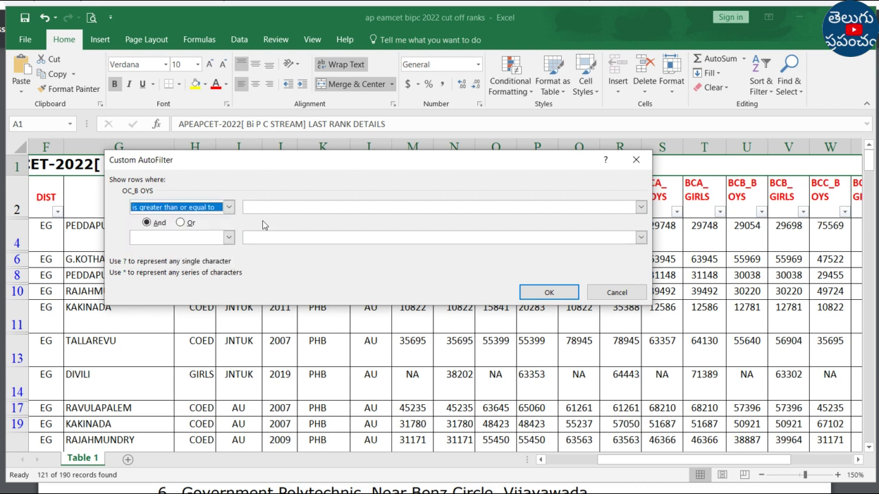
click(635, 208)
text(35000)
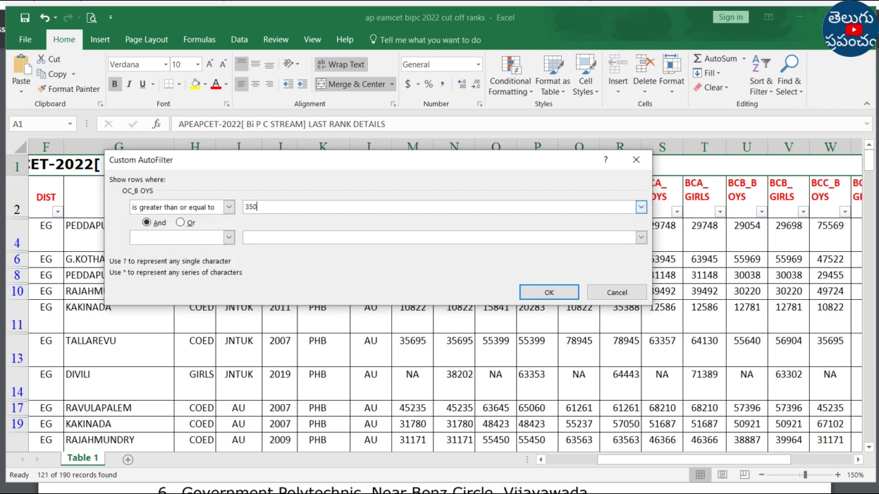
Add a second condition of less than or equal to 45000 to the OC_BOYS filter and apply it.
click(228, 237)
scroll(199, 284, down, 1)
click(193, 292)
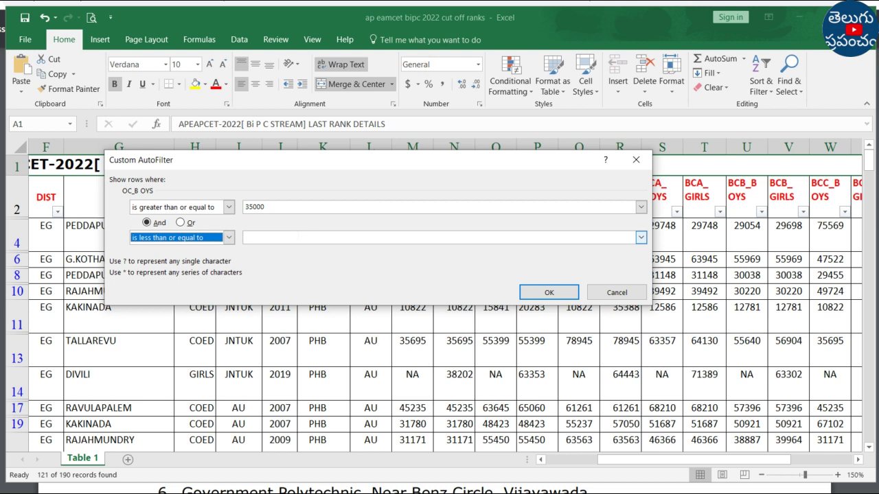
click(298, 237)
text(45000)
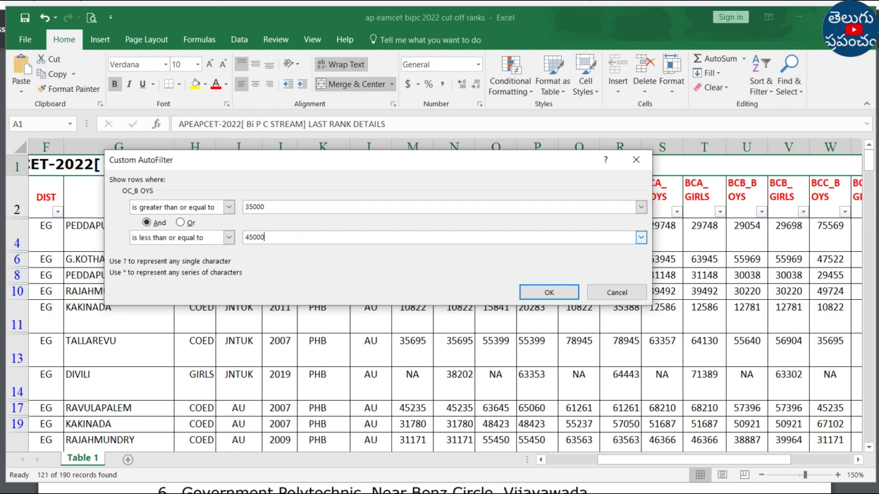
click(563, 293)
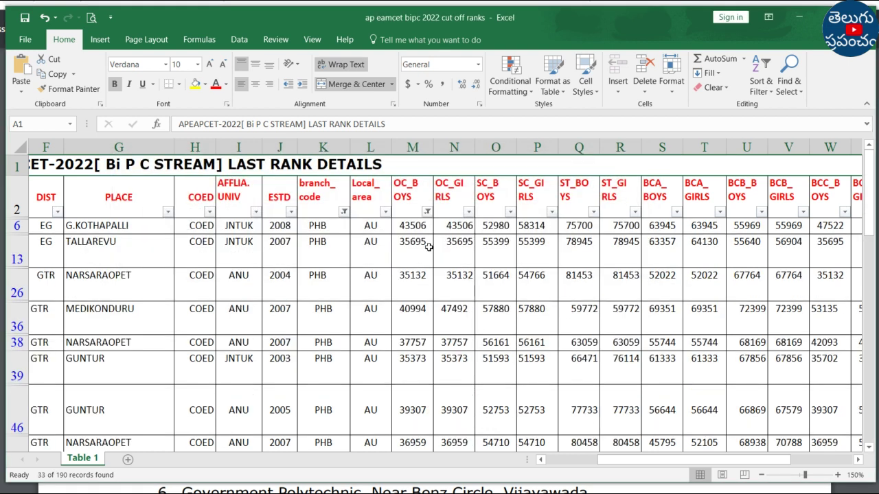
Examine the OC_BOYS ranks and the institution names of the filtered colleges through the whole list.
click(412, 146)
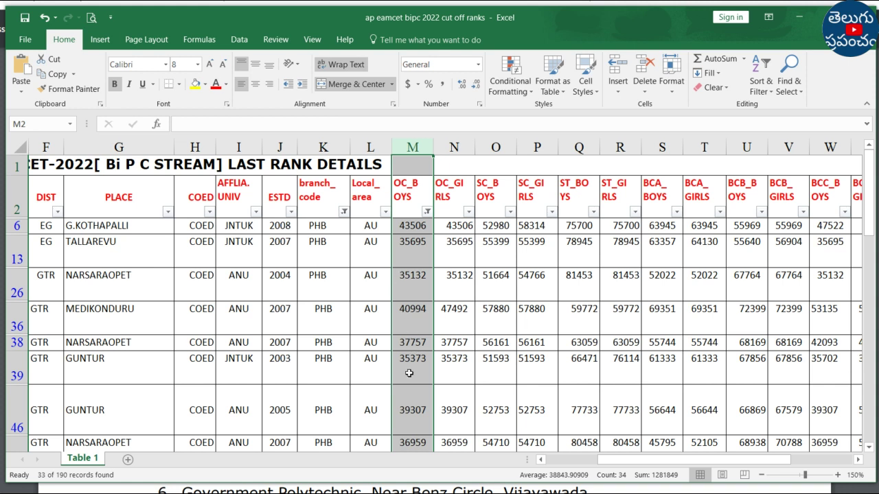
drag(622, 460, 570, 465)
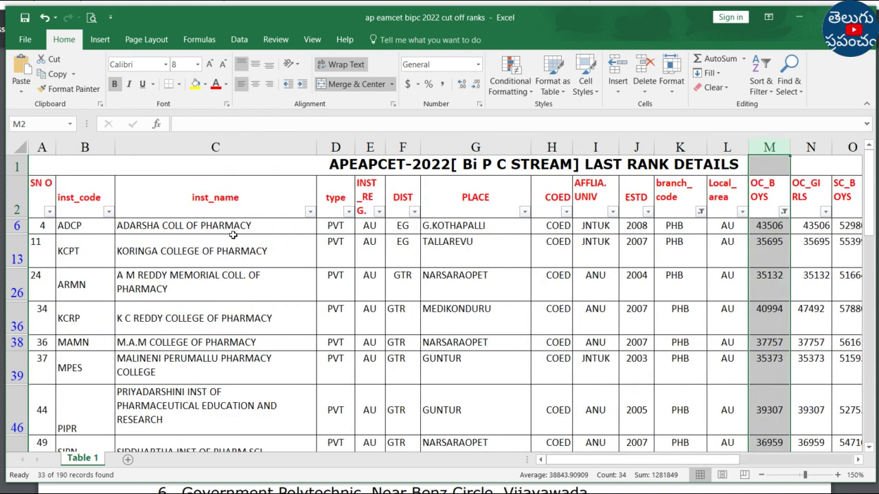
click(267, 229)
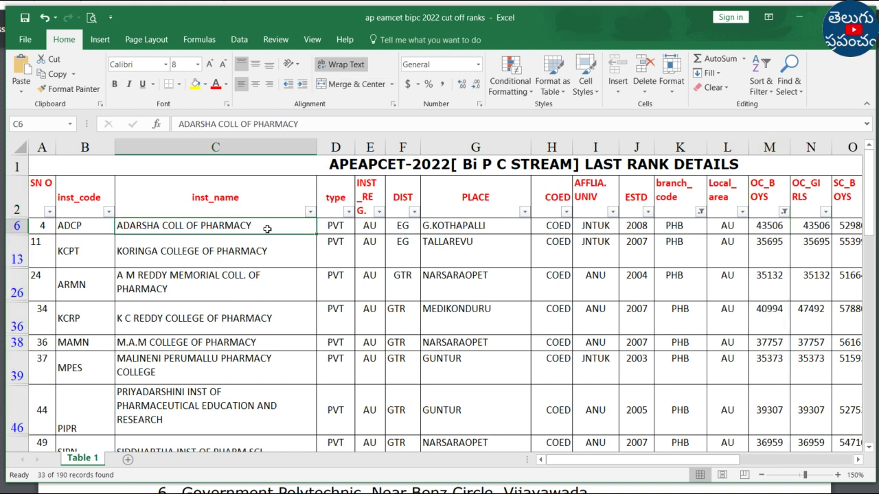
key(Down)
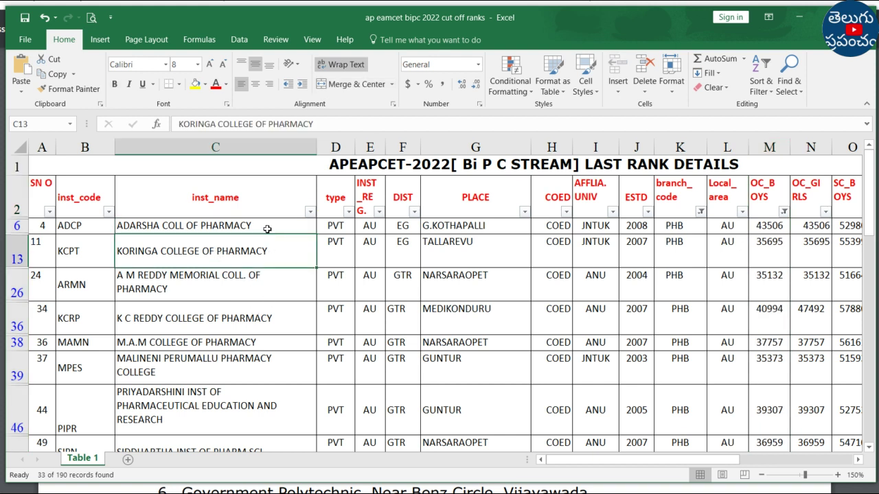
click(258, 228)
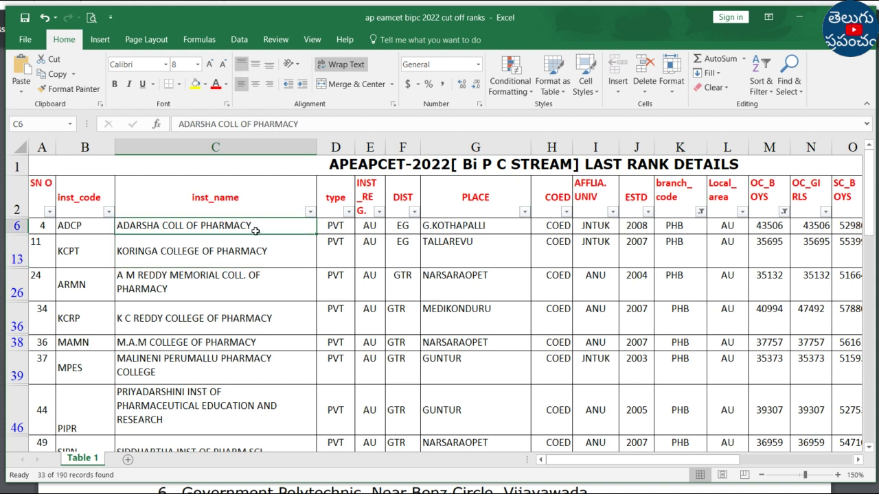
click(229, 148)
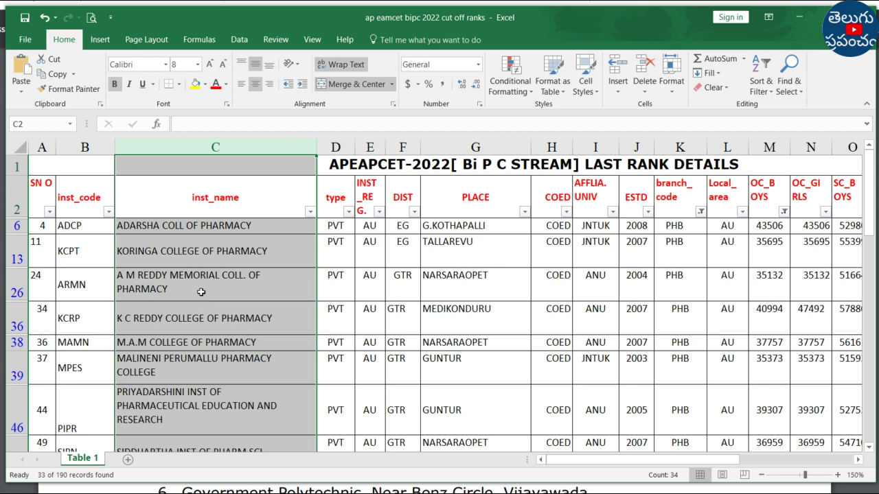
scroll(201, 292, down, 5)
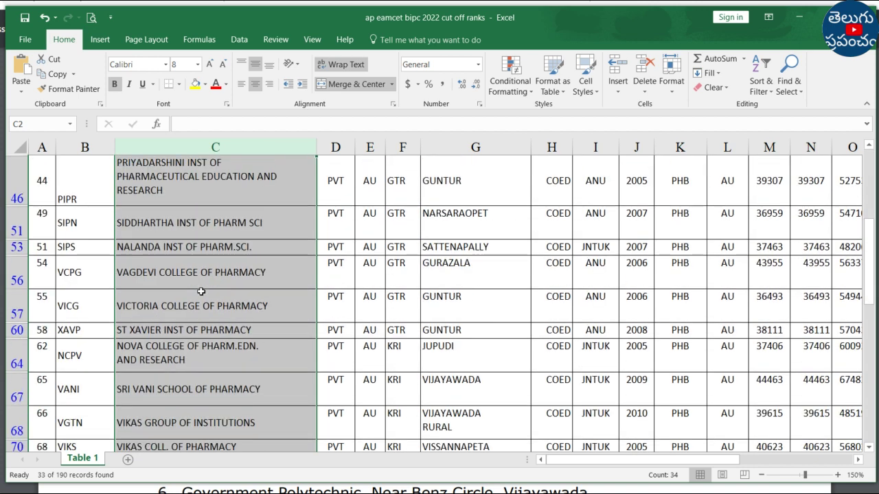
scroll(201, 292, down, 8)
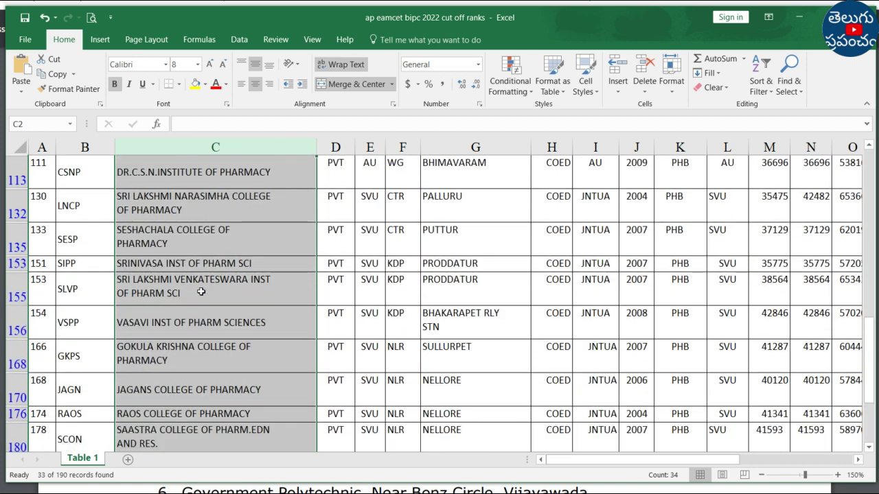
scroll(201, 291, up, 8)
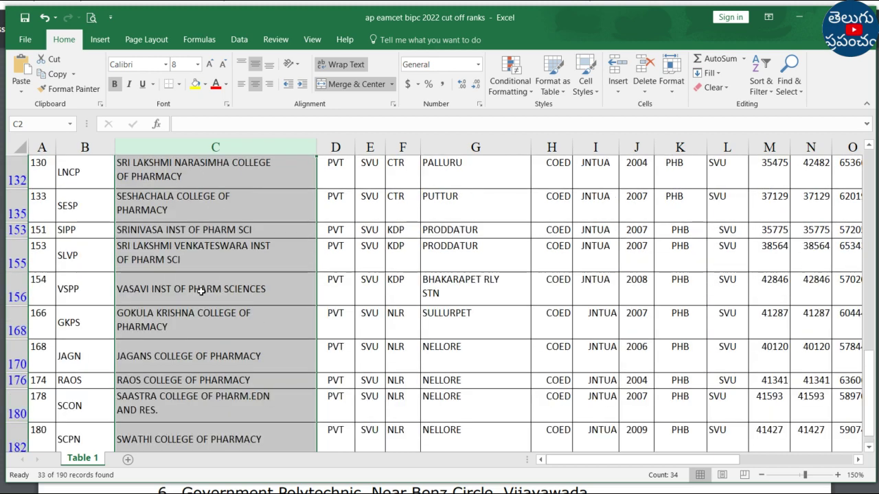
scroll(201, 292, up, 6)
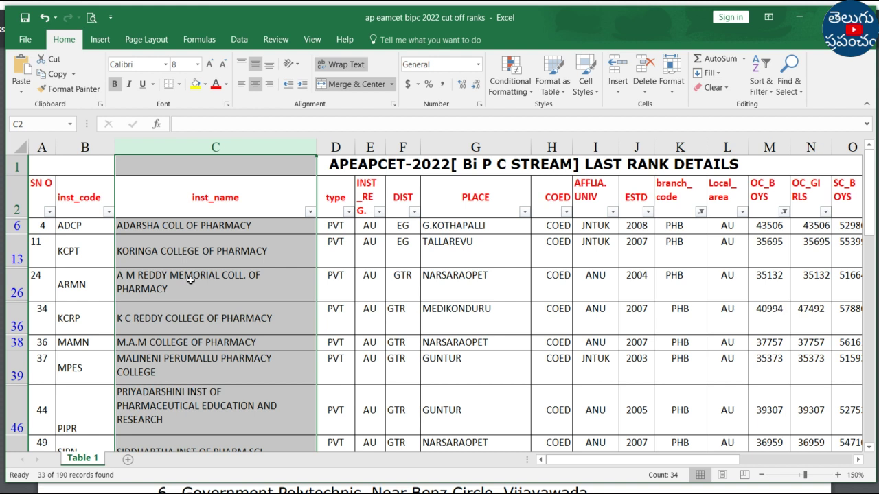
Clear the rank filter from the OC_BOYS column.
drag(625, 465, 676, 466)
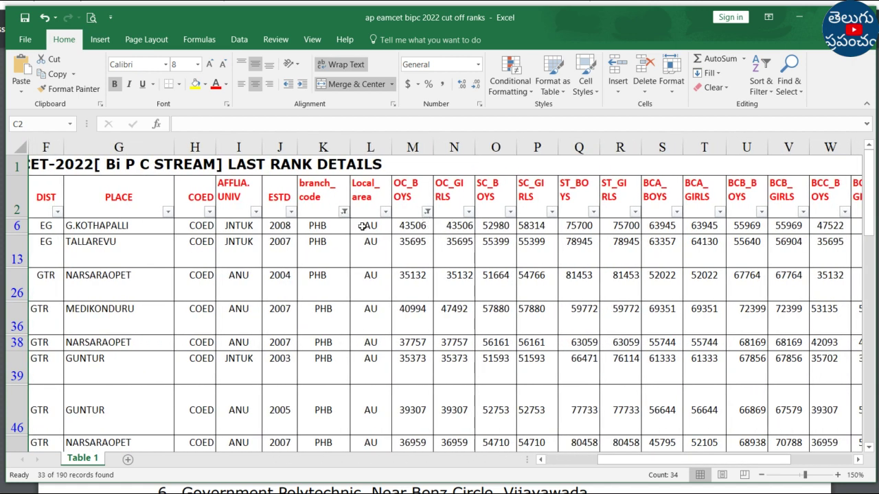
click(427, 212)
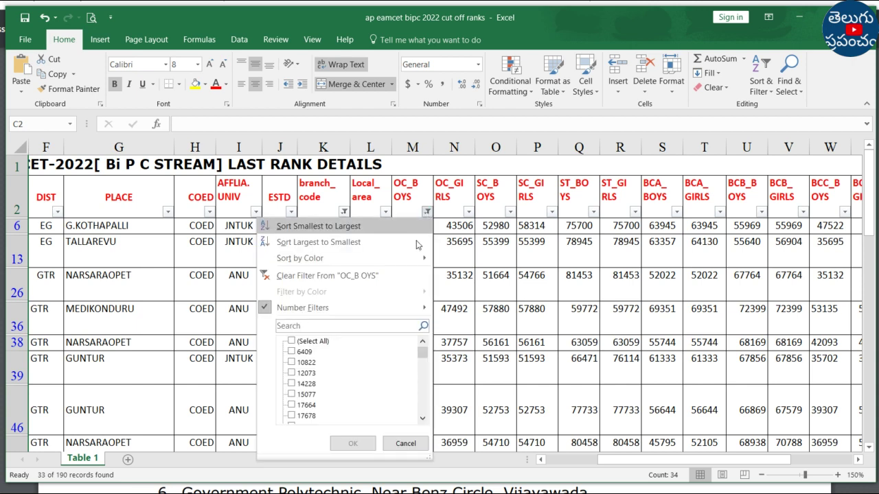
click(372, 276)
Start a custom number filter on the BCB_GIRLS column with the first condition greater than or equal to 20000.
drag(627, 470, 667, 464)
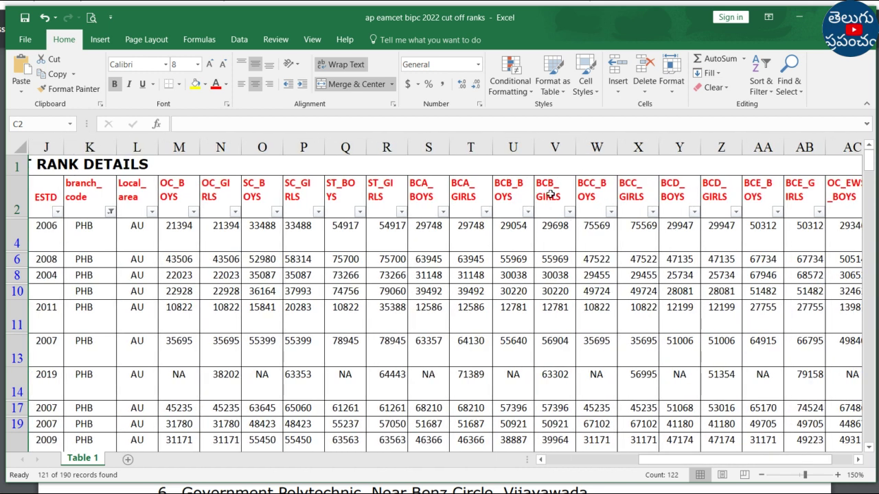
click(569, 212)
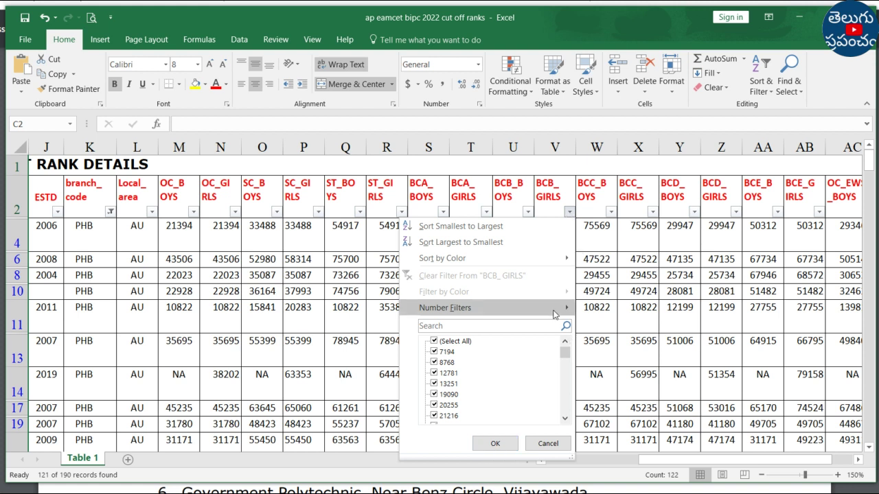
mouse_move(556, 315)
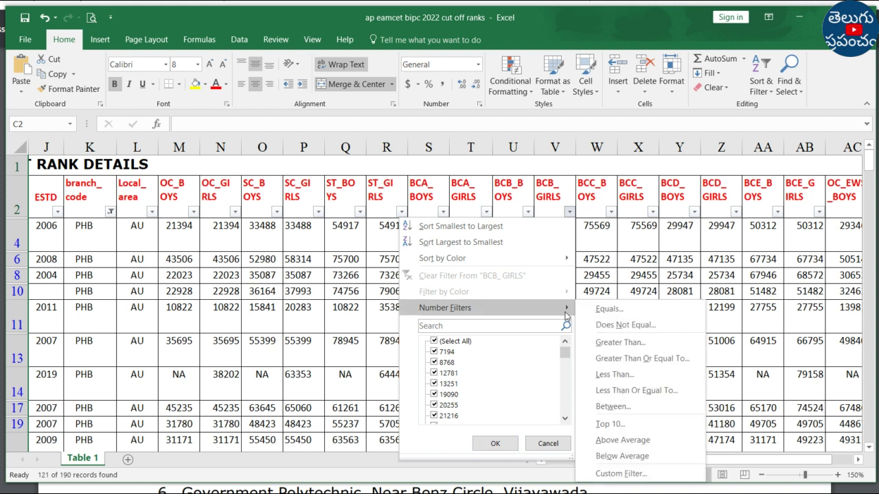
click(621, 474)
click(228, 207)
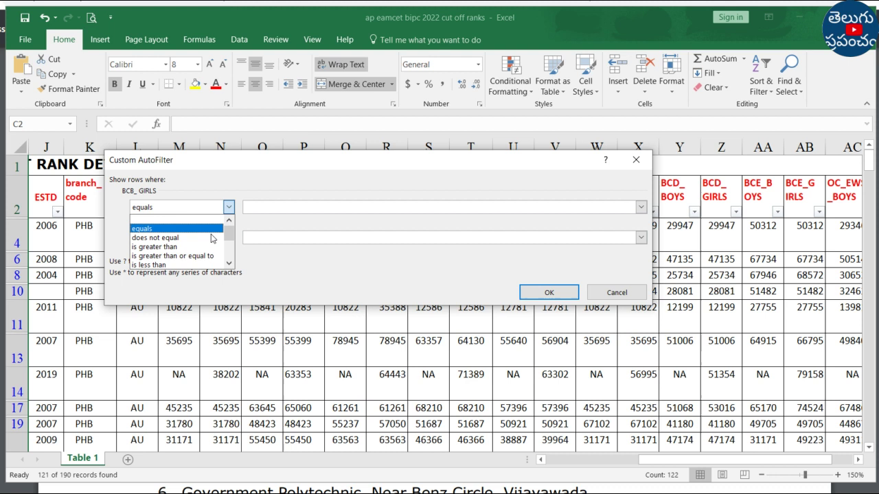
click(199, 251)
key(Tab)
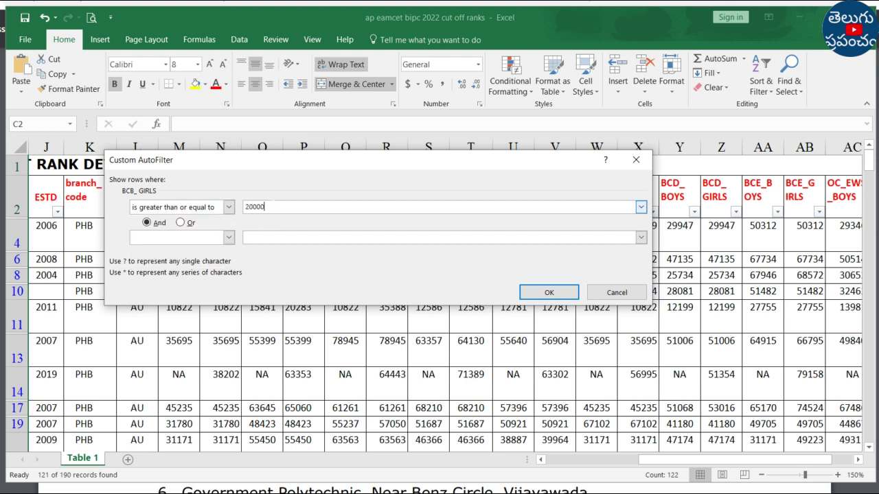
Add a second condition of less than or equal to 30000 to the BCB_GIRLS filter and apply it.
click(228, 237)
scroll(221, 297, down, 1)
click(218, 295)
click(270, 233)
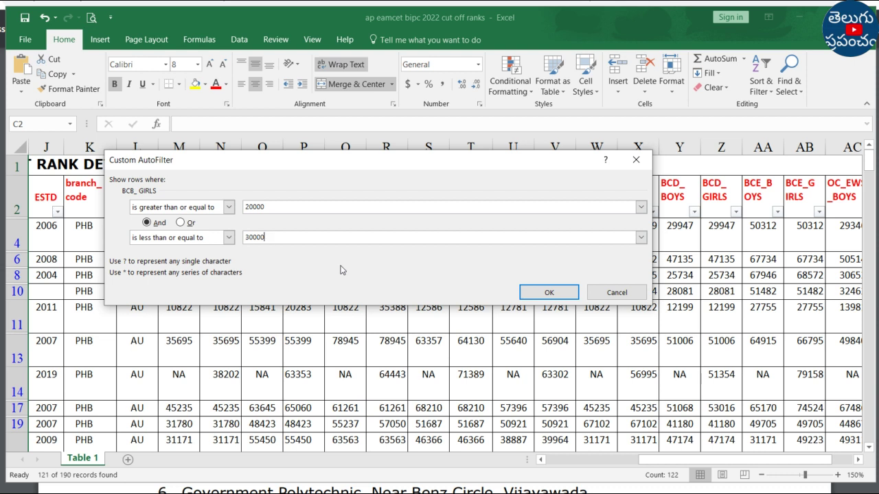
click(550, 293)
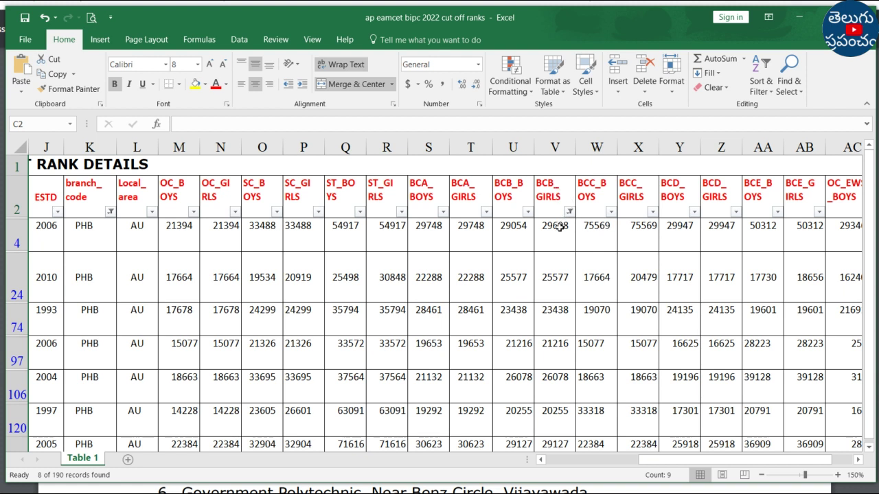
Highlight the BCB_GIRLS column and the inst_name column in turn to review the ranks and names of the filtered colleges.
click(555, 147)
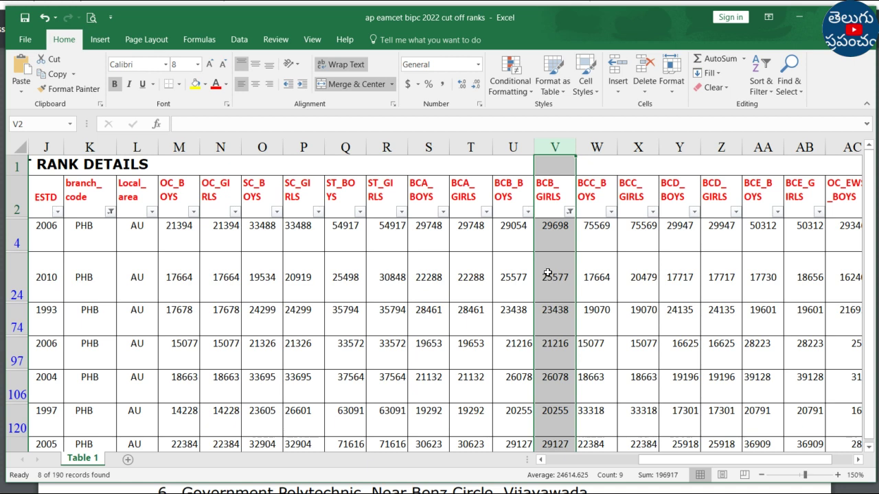
drag(658, 461, 558, 464)
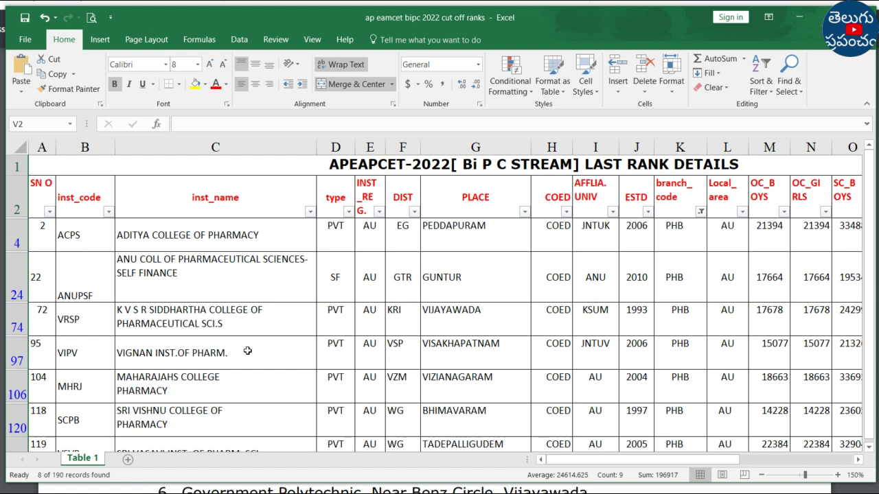
click(196, 186)
key(ctrl+space)
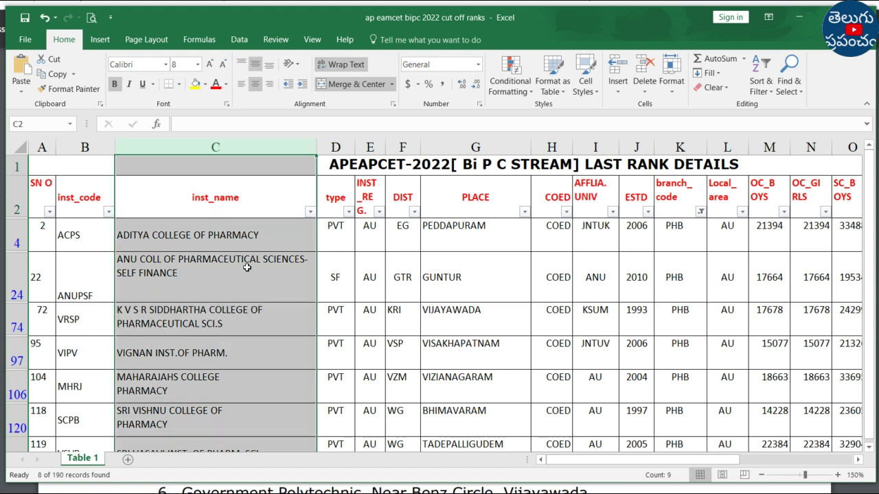
scroll(245, 370, down, 1)
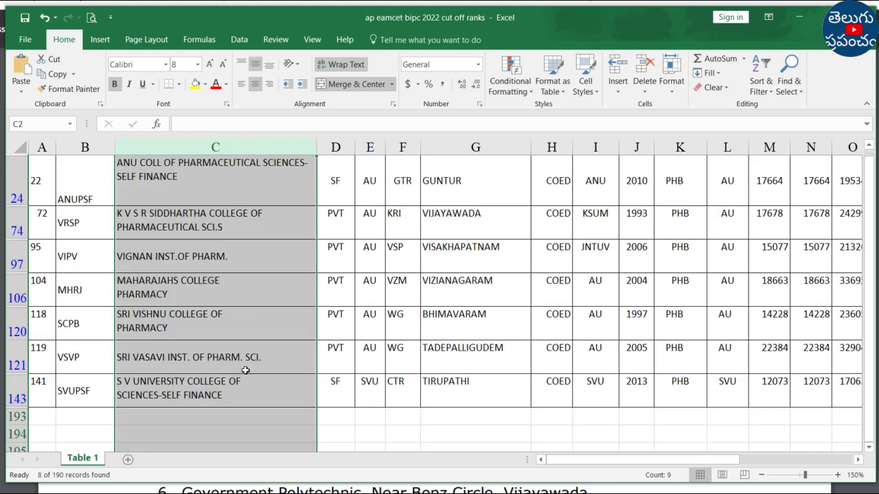
scroll(245, 370, up, 1)
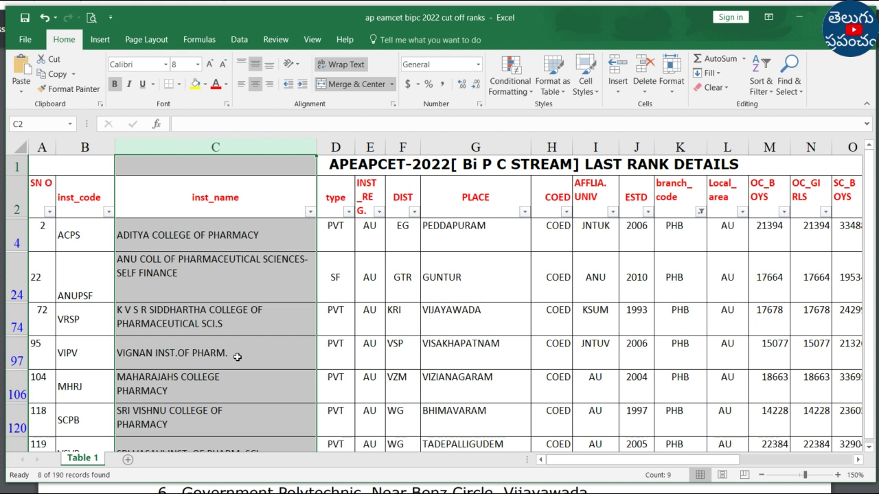
Clear the rank filter from the BCB_GIRLS column.
drag(714, 465, 784, 468)
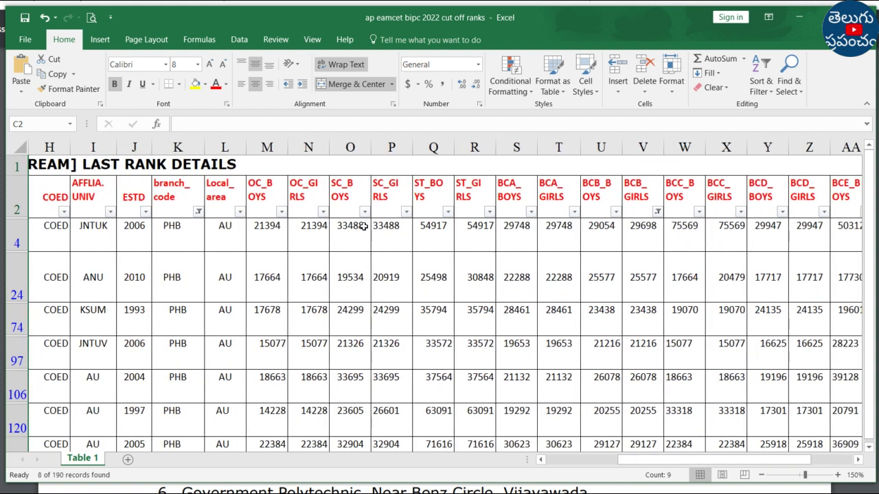
click(657, 212)
click(590, 275)
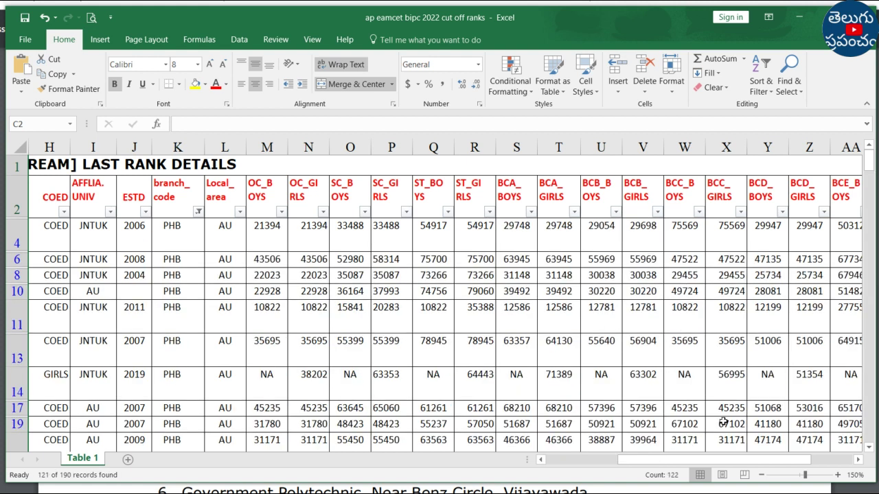
Clear the branch_code filter and check the list of available branch codes without changing it.
drag(711, 462, 757, 458)
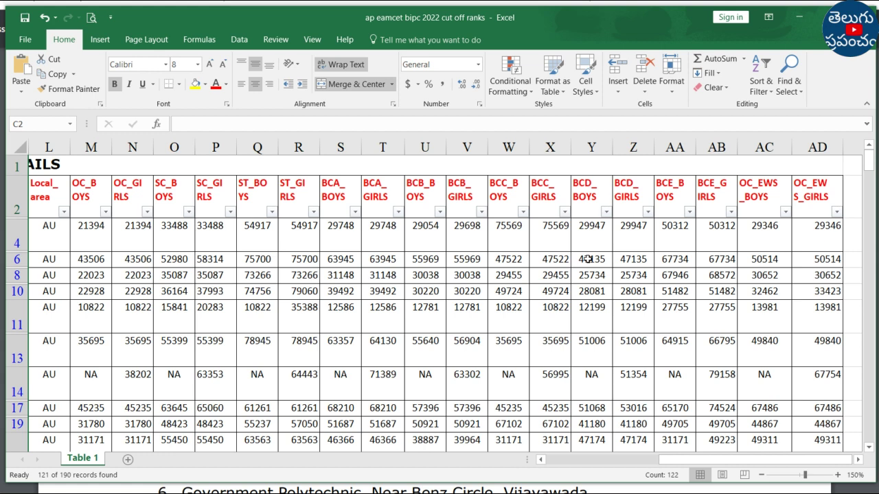
drag(683, 459, 568, 464)
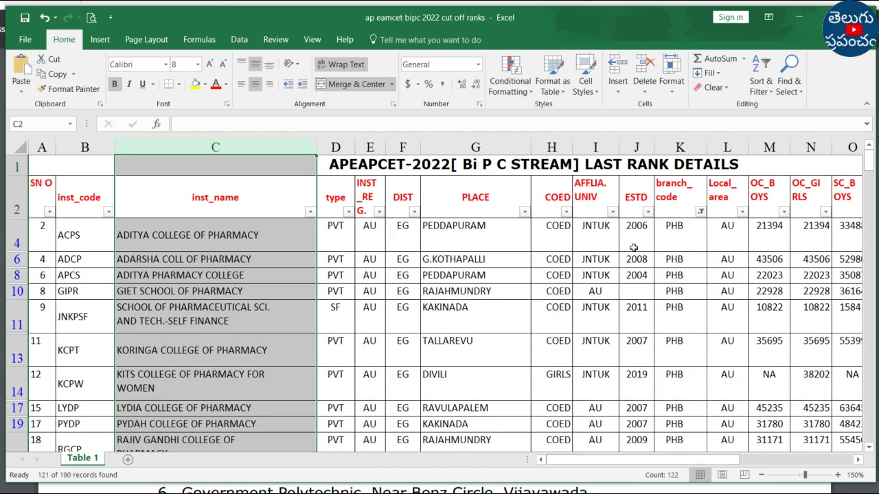
click(701, 212)
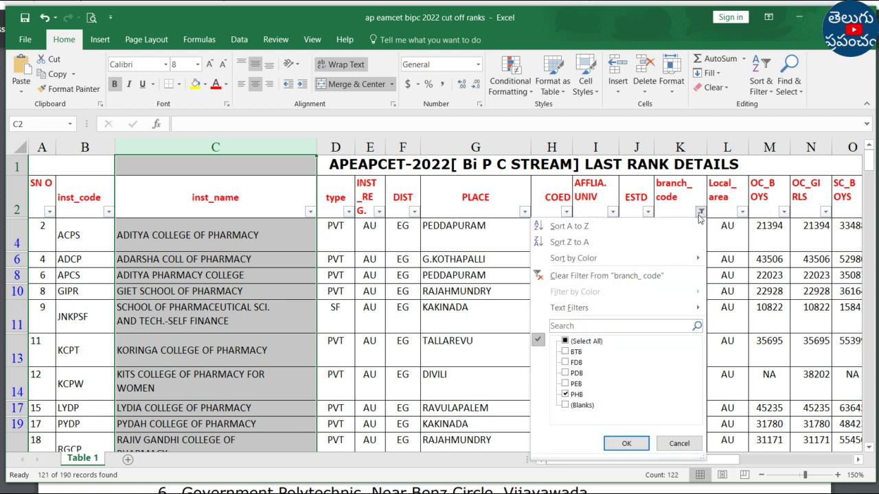
click(604, 275)
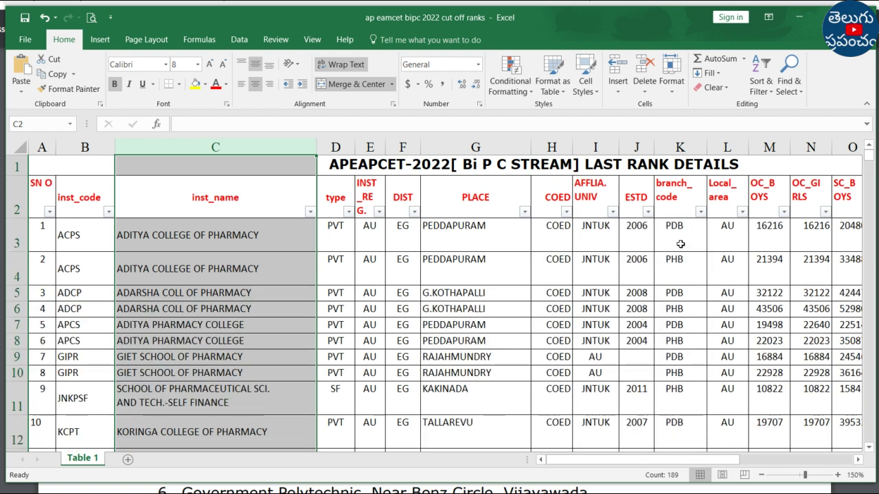
click(701, 213)
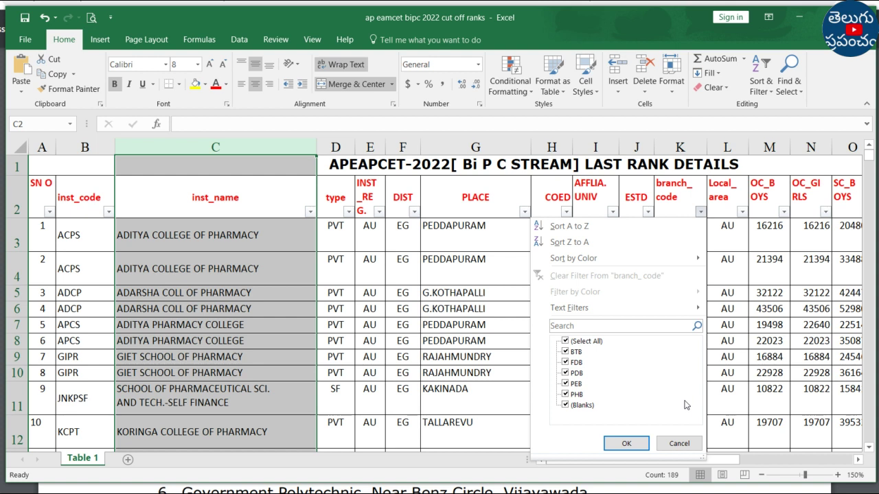
click(679, 444)
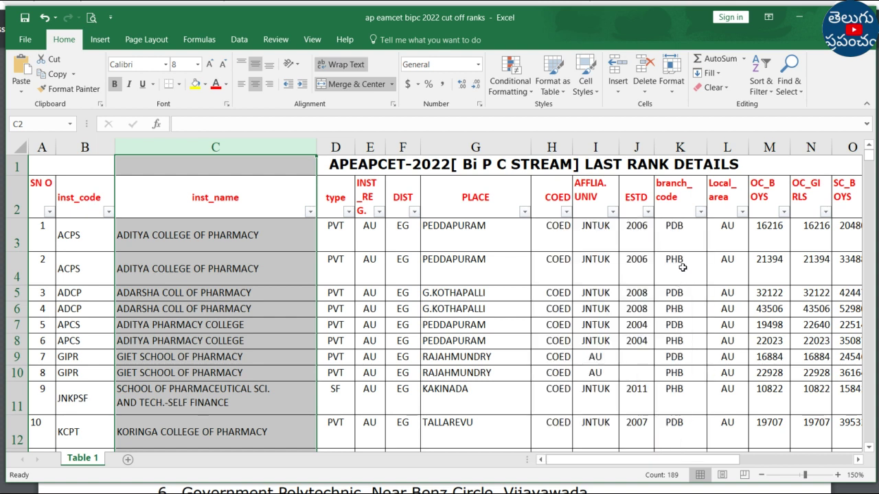
Filter the branch_code column to show only PDB.
click(700, 213)
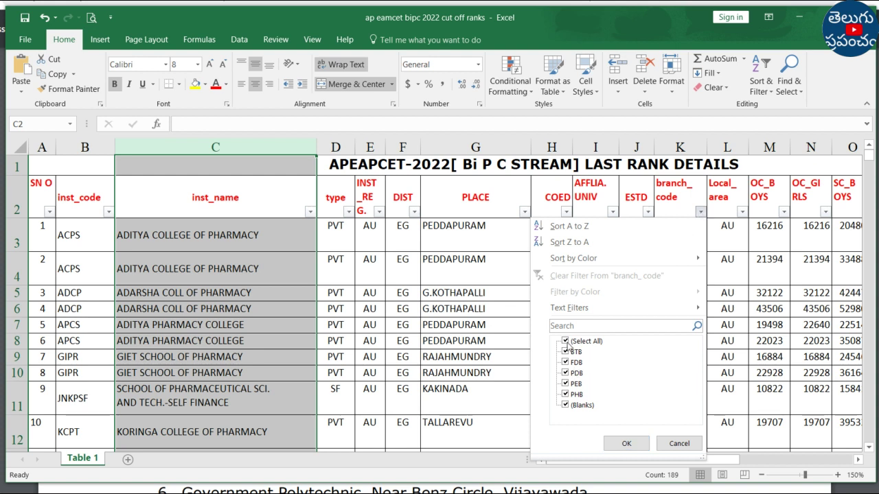
click(565, 342)
click(565, 373)
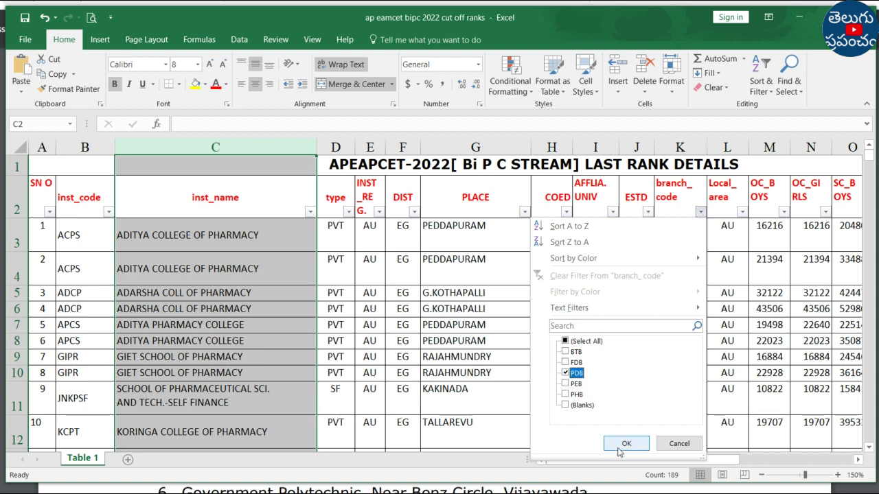
click(621, 443)
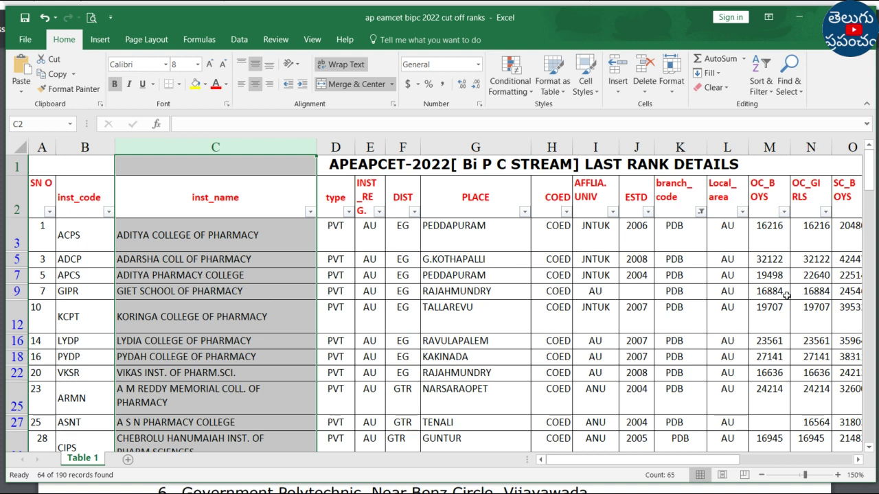
Filter the Local_area column to show only SVU.
click(742, 213)
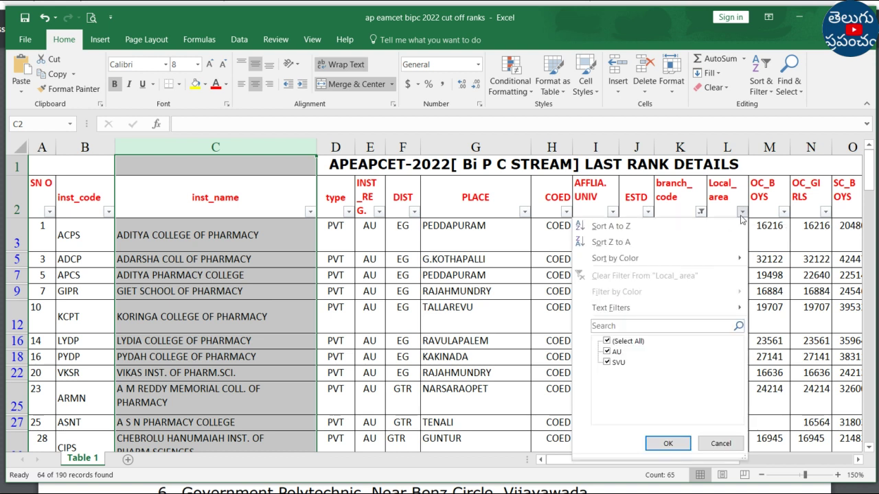
click(607, 341)
click(606, 361)
click(666, 443)
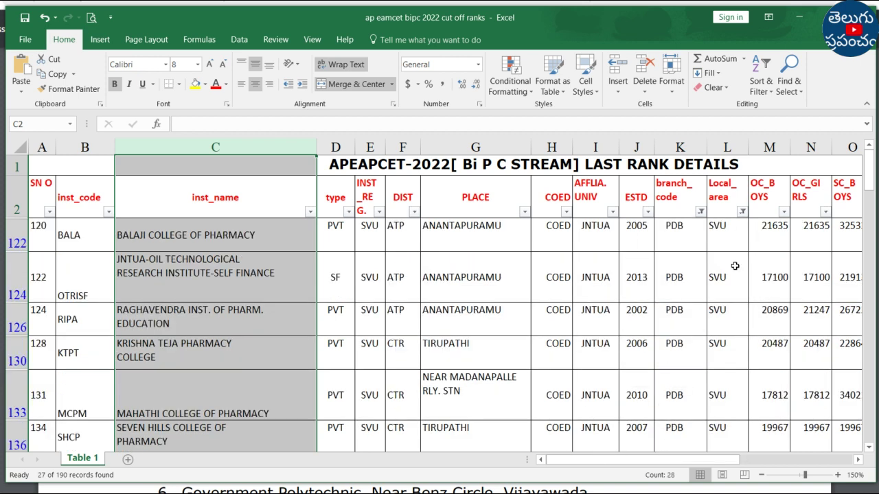
Examine the filtered SVU colleges through the whole list and the college types offered in the type column's filter.
scroll(734, 266, down, 2)
scroll(734, 266, down, 2)
scroll(734, 266, up, 5)
click(348, 212)
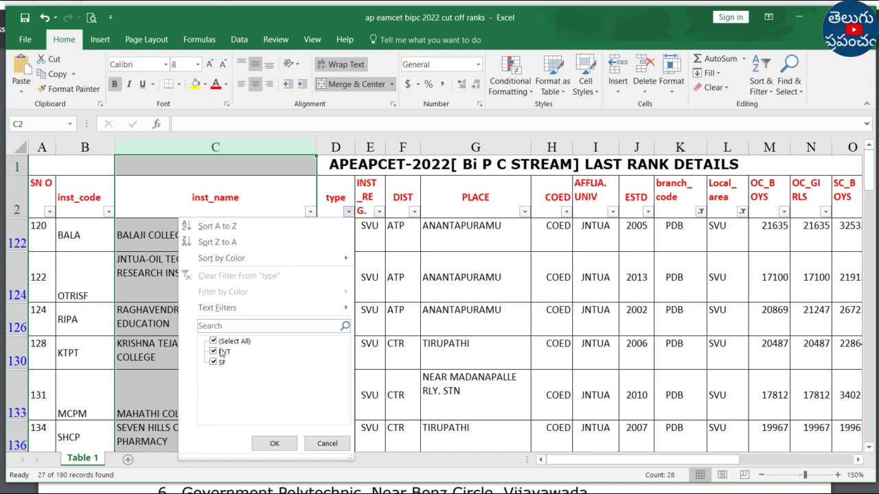
click(328, 444)
scroll(370, 329, down, 5)
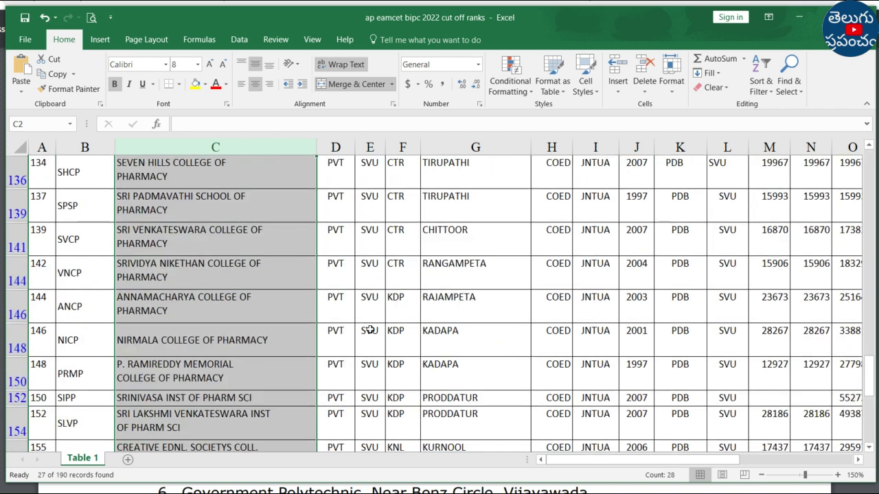
scroll(370, 329, up, 8)
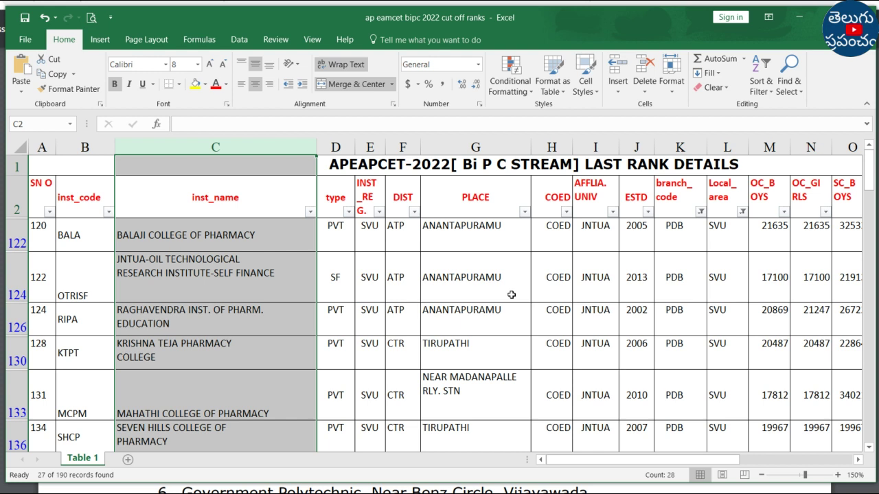
Filter the DIST column to show only CTR and look through the remaining colleges.
click(414, 212)
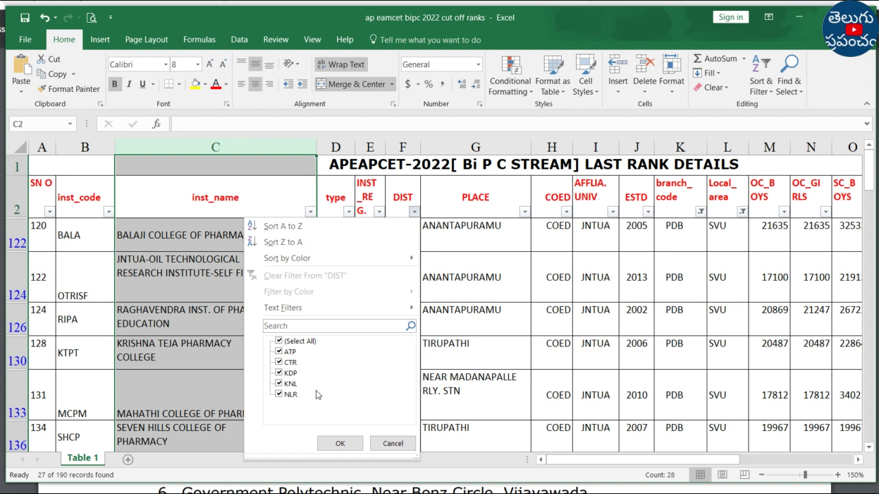
click(281, 342)
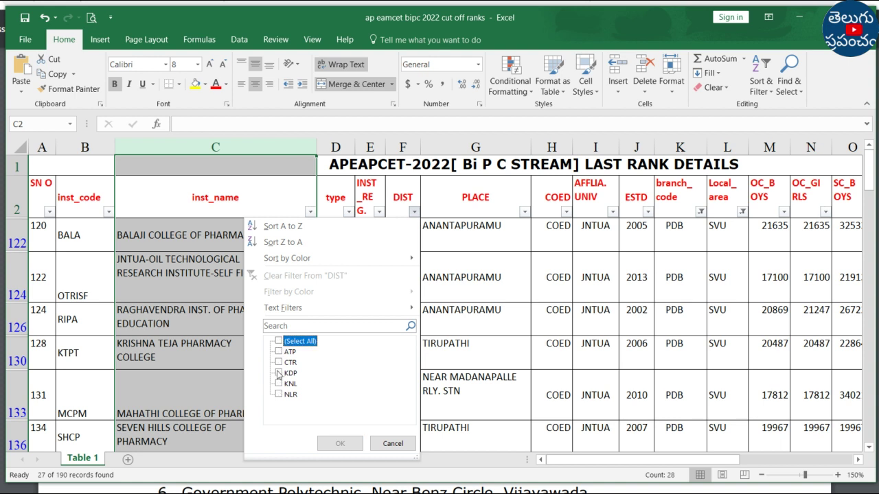
click(279, 363)
click(340, 443)
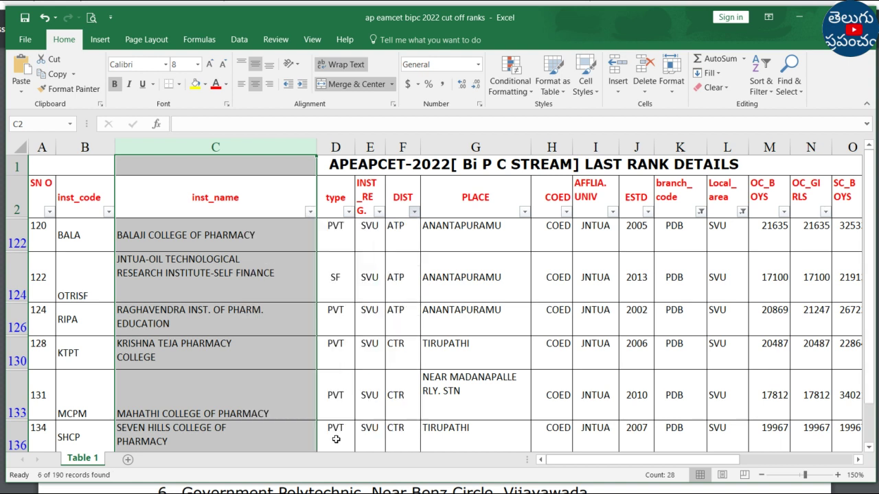
scroll(496, 359, down, 2)
scroll(496, 359, down, 2)
scroll(495, 358, up, 3)
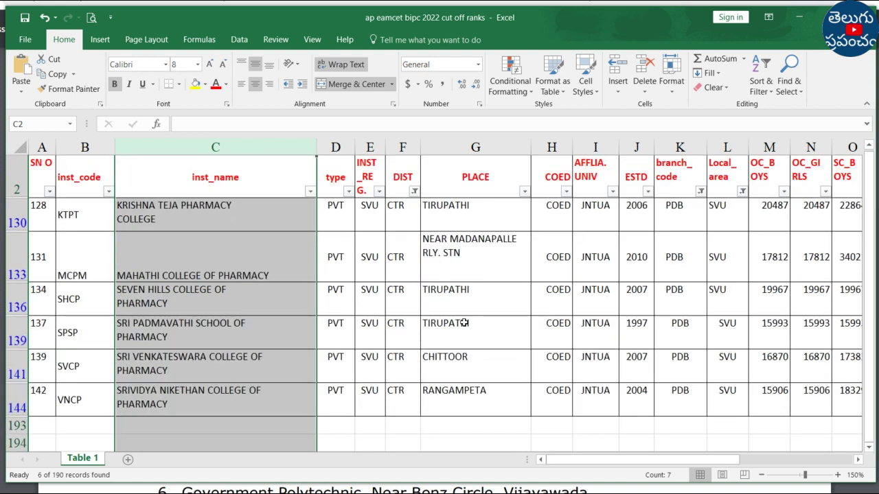